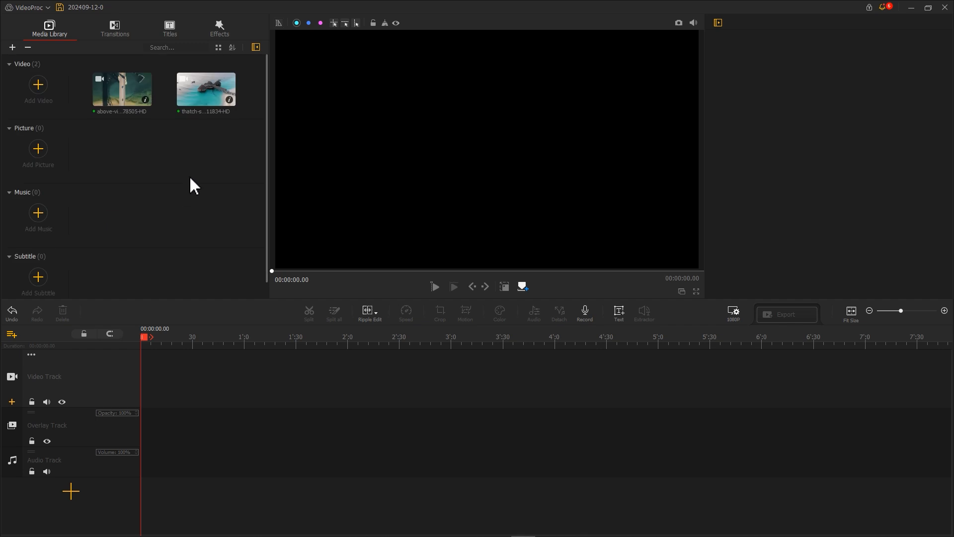
# Step: Place the thatch-stilt-house clip at the start of the video track and trim its end to 6.76 s
pyautogui.moveTo(208, 107); pyautogui.dragTo(189, 378)
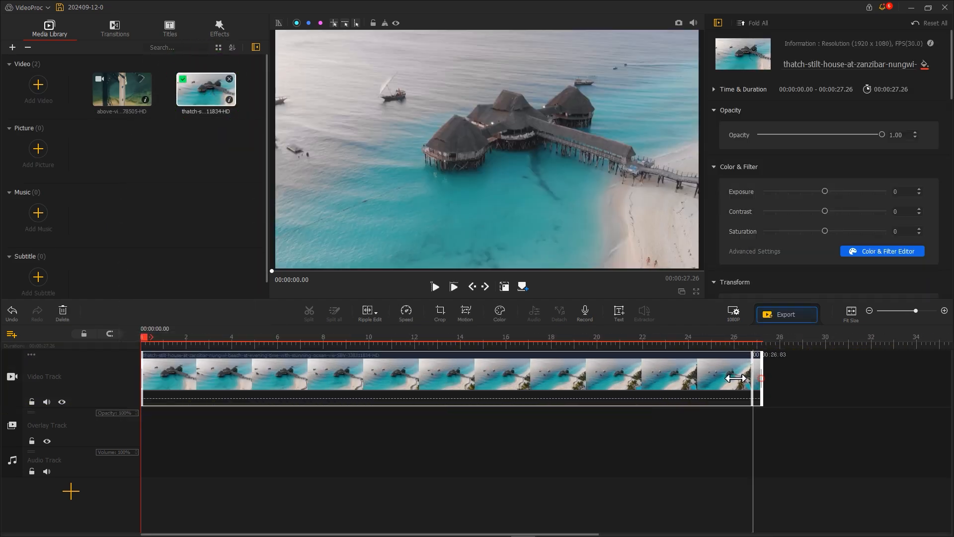
pyautogui.moveTo(517, 371); pyautogui.dragTo(621, 343)
# Step: Place the Newport bridge clip on the overlay track at 2.36 s and fit it to the screen height
pyautogui.moveTo(144, 337); pyautogui.dragTo(321, 346)
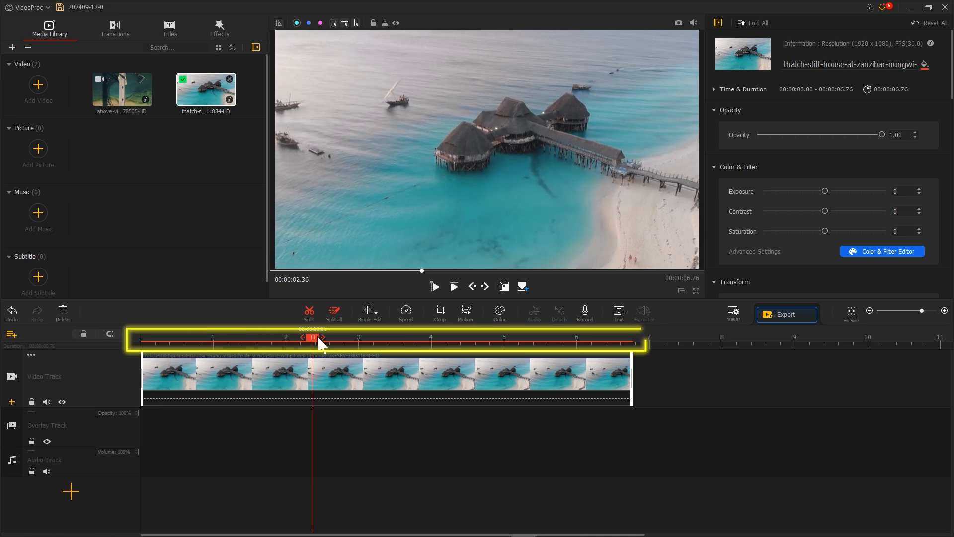
pyautogui.moveTo(128, 109); pyautogui.dragTo(323, 453)
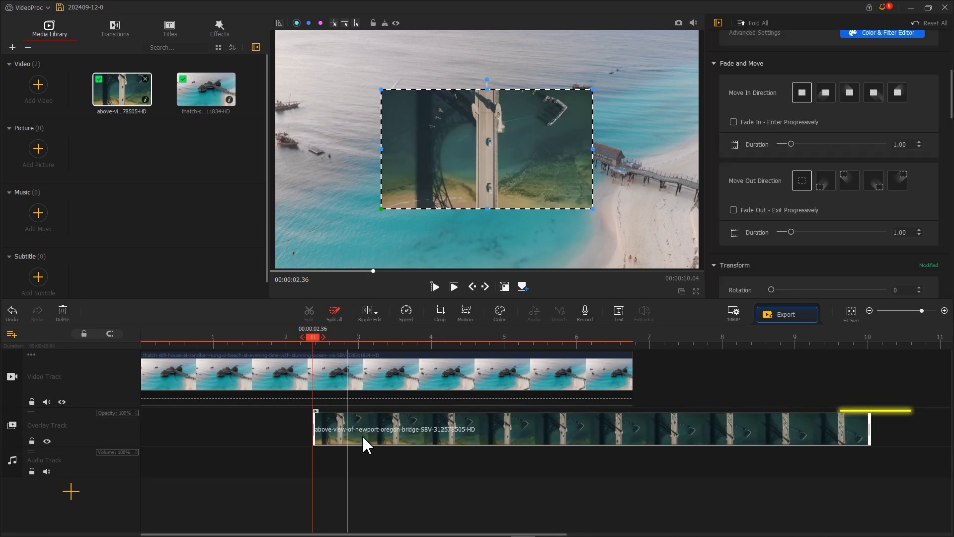
pyautogui.scroll(-4, 726, 273)
pyautogui.click(848, 182)
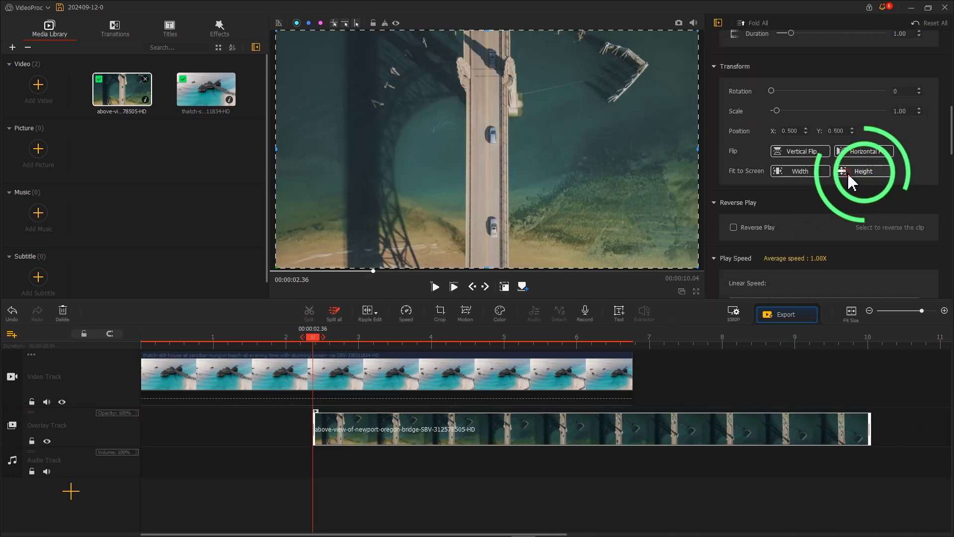
# Step: Add two more overlay tracks and place a copy of the bridge clip on each, aligned with the original's start
pyautogui.click(11, 442)
pyautogui.click(12, 444)
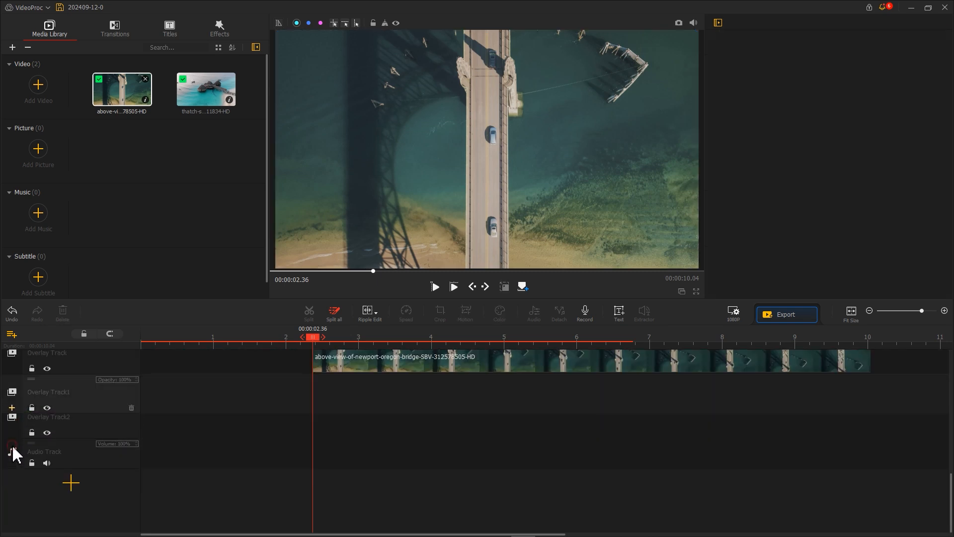
pyautogui.rightClick(362, 367)
pyautogui.click(381, 482)
pyautogui.rightClick(338, 396)
pyautogui.click(356, 418)
pyautogui.rightClick(340, 436)
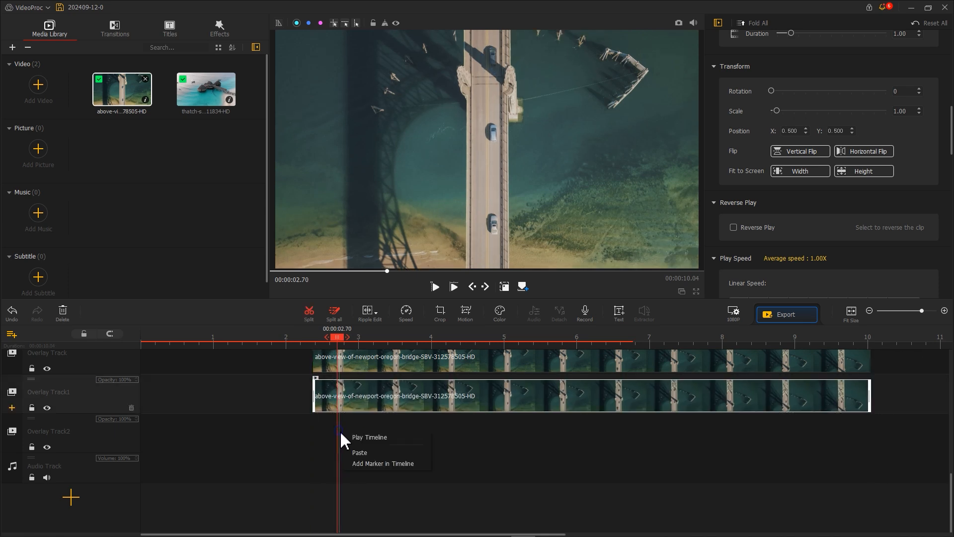
pyautogui.click(359, 449)
pyautogui.moveTo(366, 441); pyautogui.dragTo(343, 446)
# Step: Trim the starts of the bridge copies to 2.86 s on Overlay Track1 and 3.46 s on Overlay Track2
pyautogui.scroll(3, 343, 446)
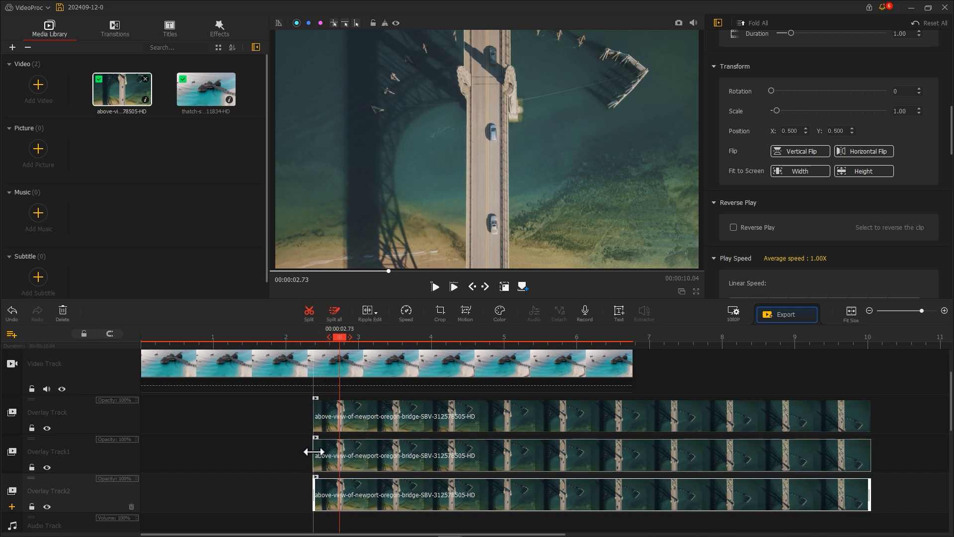
pyautogui.moveTo(314, 451); pyautogui.dragTo(351, 452)
pyautogui.moveTo(315, 487); pyautogui.dragTo(393, 487)
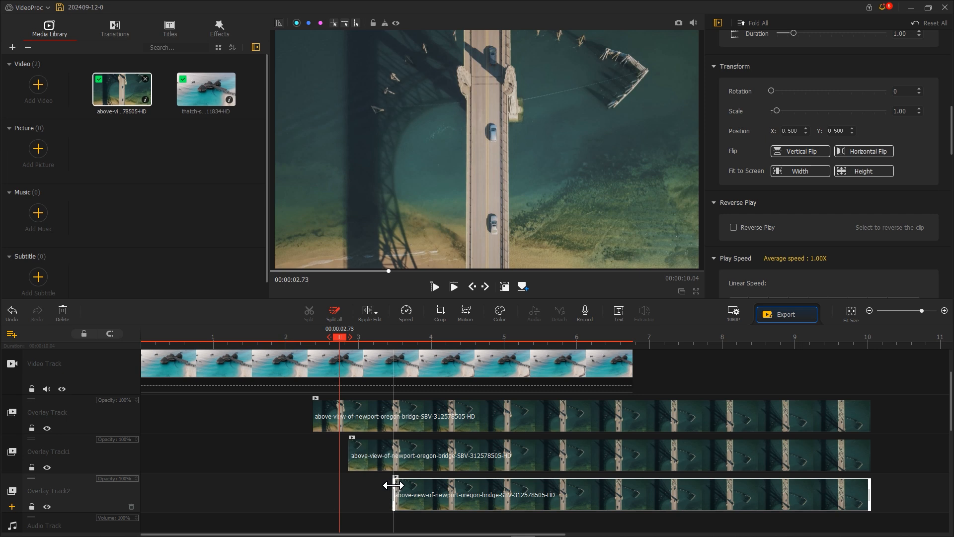
# Step: Add a marker at 2.86 s on the first overlay clip and at 3.46 s on the Overlay Track1 clip
pyautogui.click(351, 427)
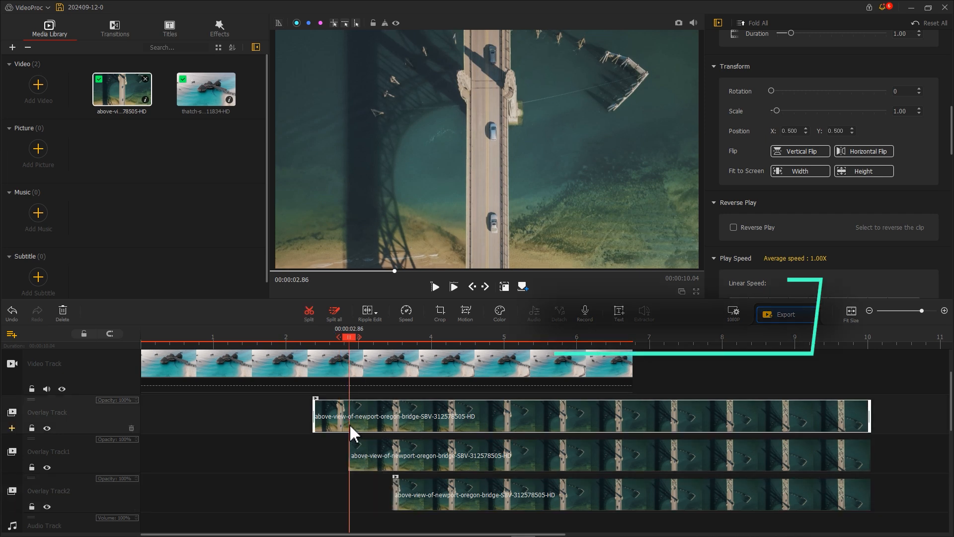
pyautogui.press('m')
pyautogui.click(377, 453)
pyautogui.click(393, 459)
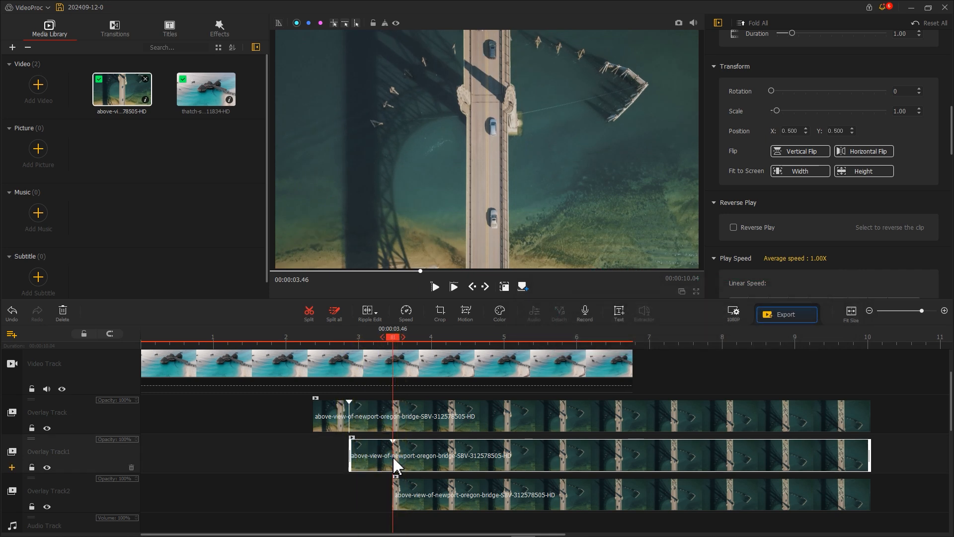
# Step: Crop the first overlay track's bridge clip to its left third, 640 wide and positioned at X 320
pyautogui.click(373, 424)
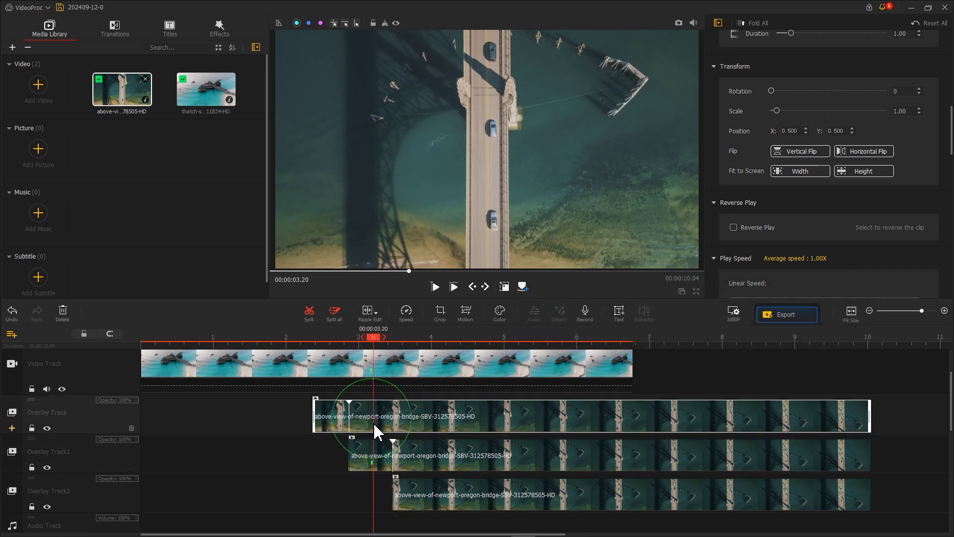
pyautogui.click(440, 322)
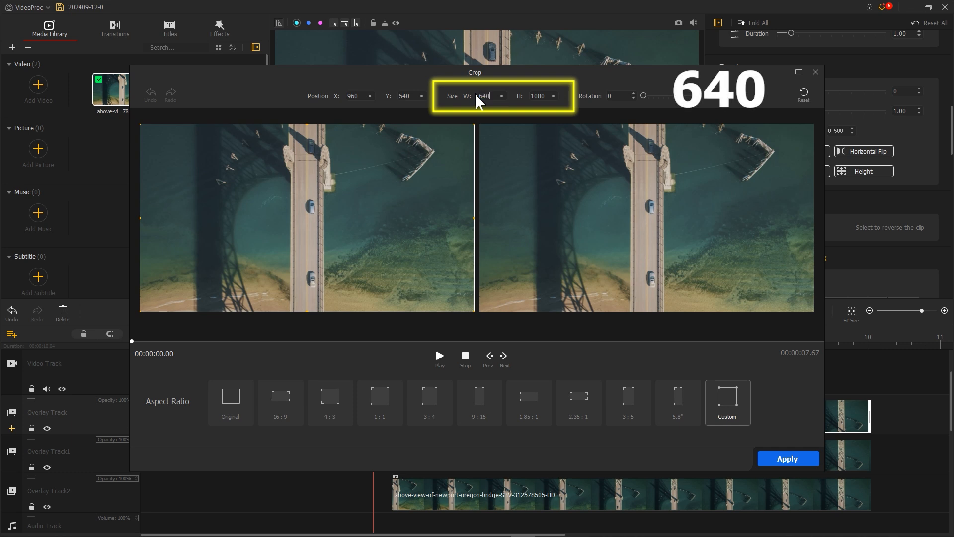
pyautogui.write('640')
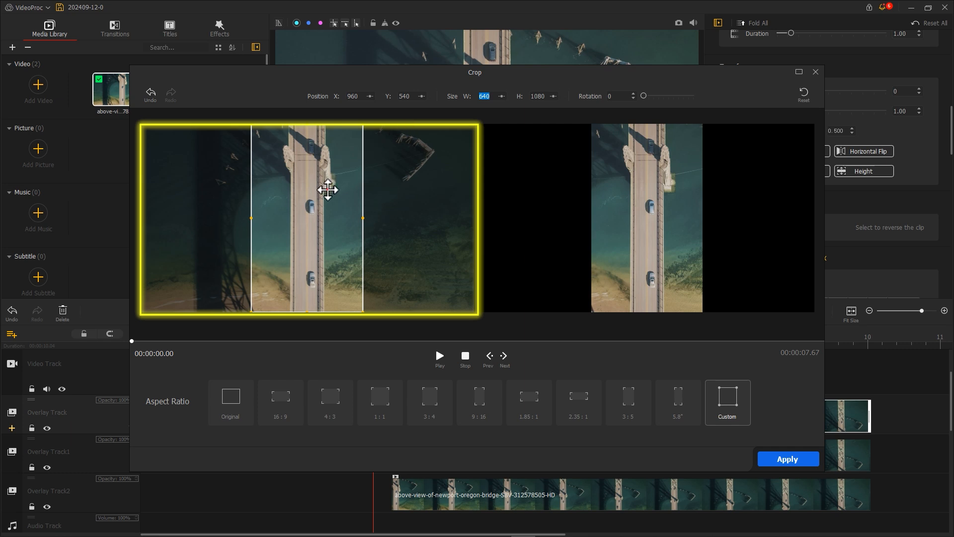
pyautogui.moveTo(326, 187); pyautogui.dragTo(186, 181)
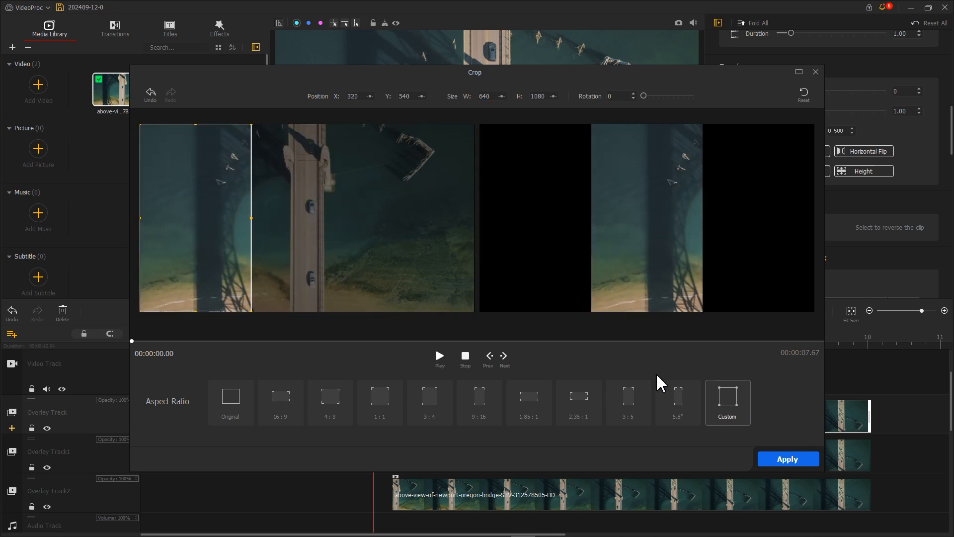
pyautogui.click(795, 460)
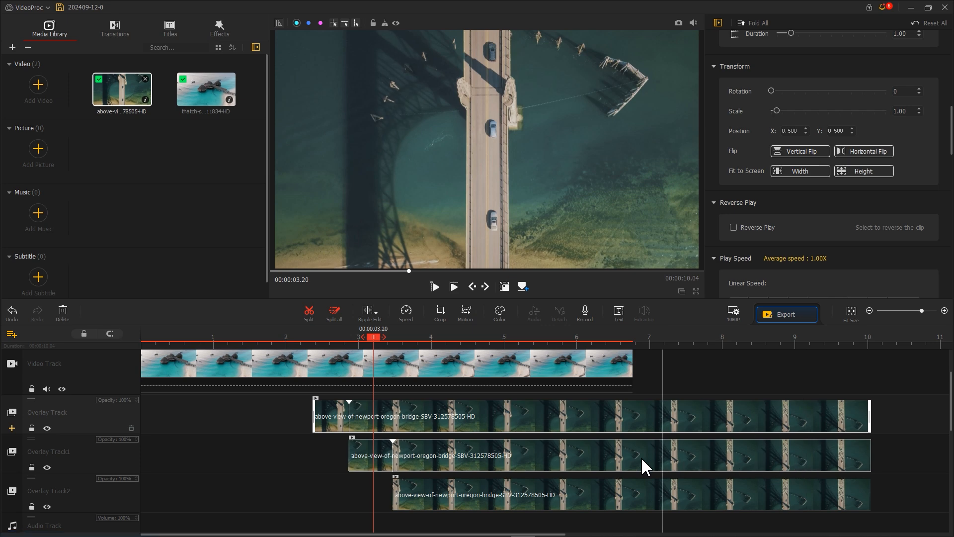
# Step: Crop the Overlay Track1 bridge clip to its middle third with a width of 640
pyautogui.click(437, 455)
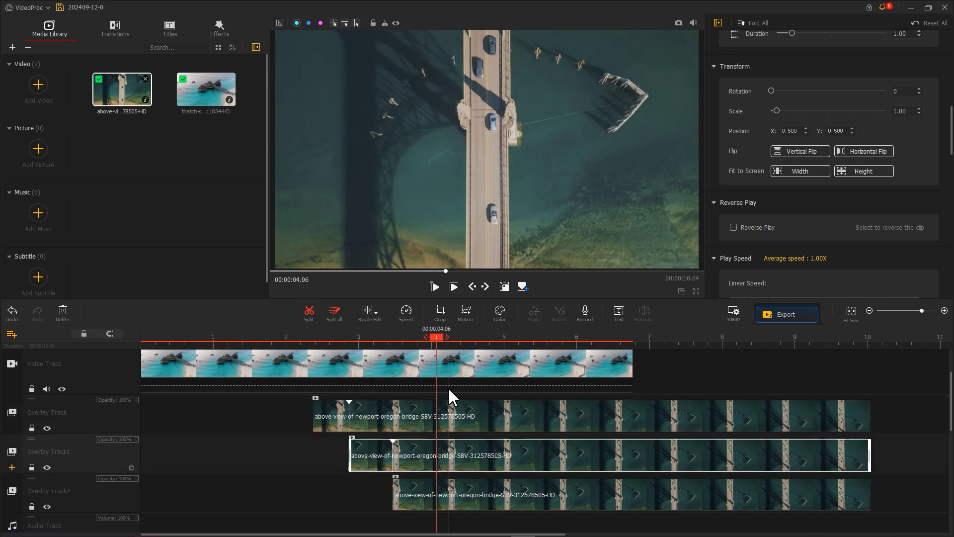
pyautogui.click(439, 312)
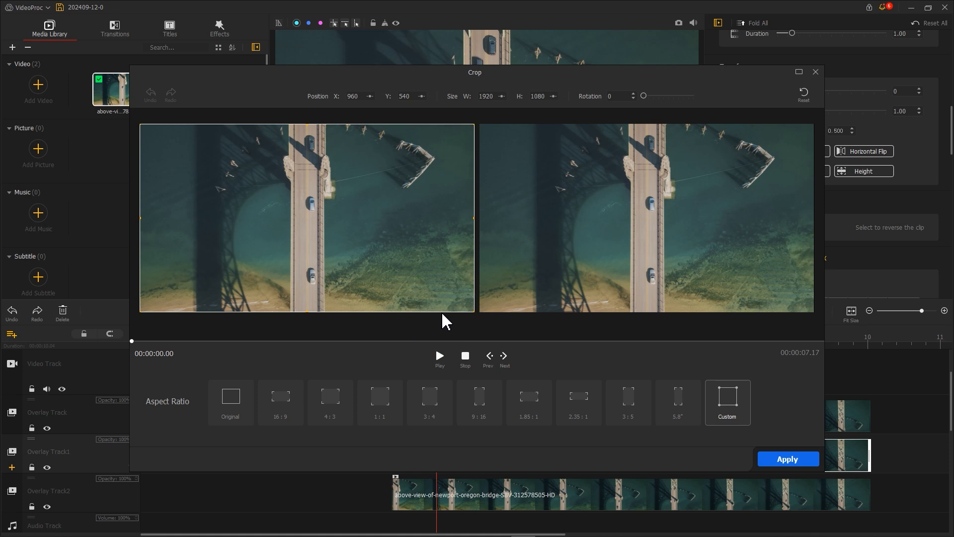
pyautogui.write('640')
pyautogui.press('Return')
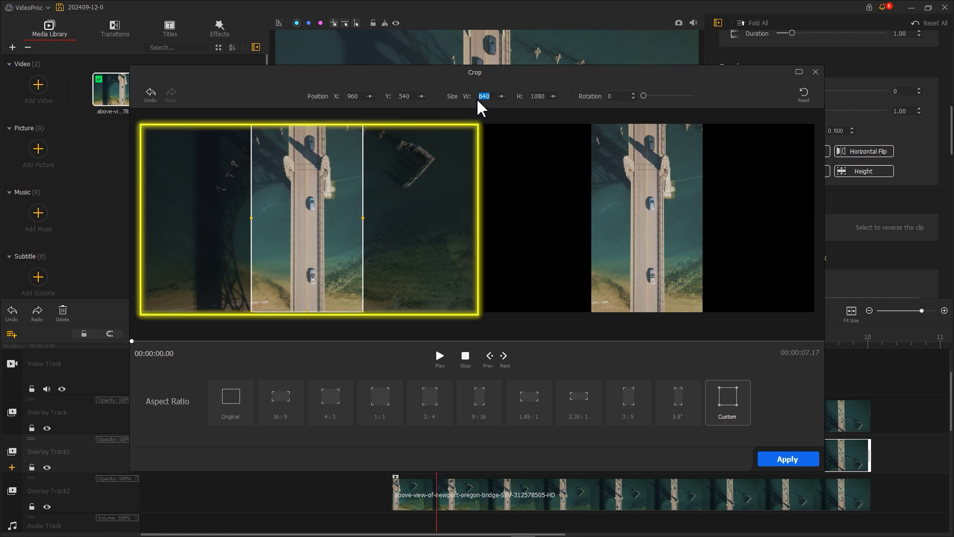
pyautogui.click(782, 460)
# Step: Crop the Overlay Track2 bridge clip to its right third, 640 wide and positioned at X 1600
pyautogui.click(427, 497)
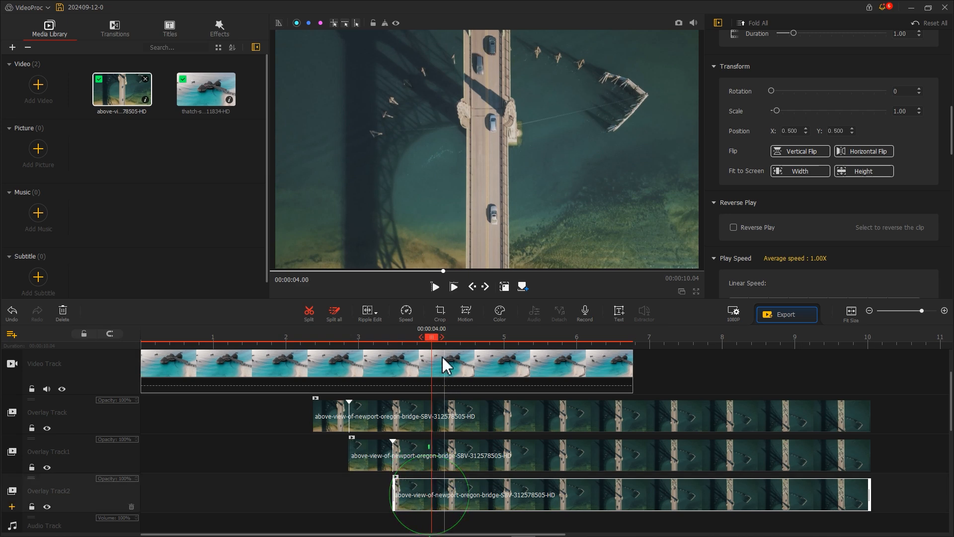
pyautogui.click(440, 312)
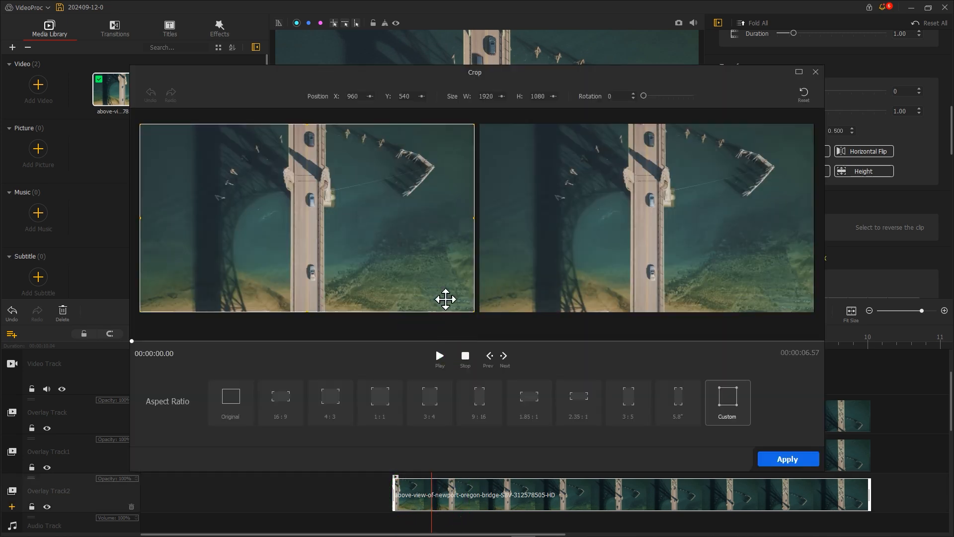
pyautogui.write('640')
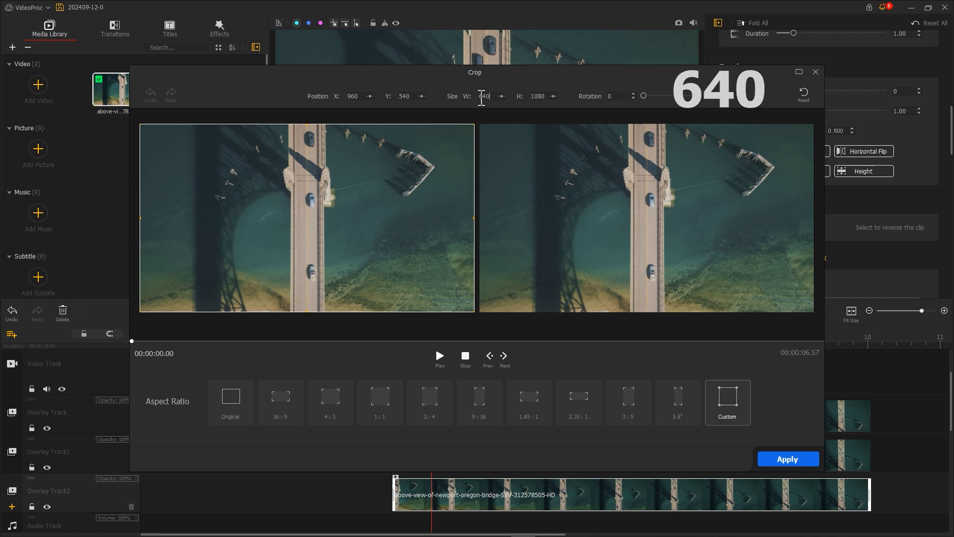
pyautogui.press('Return')
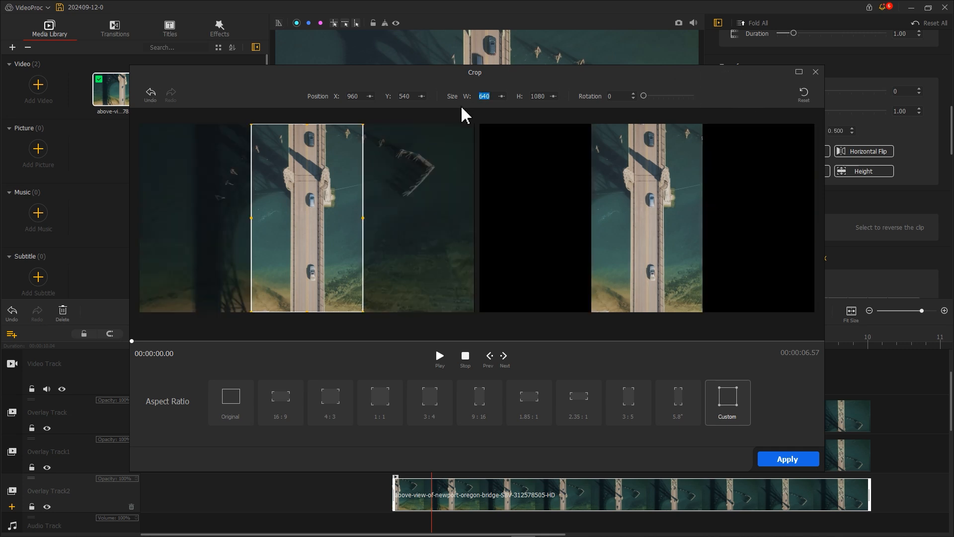
pyautogui.moveTo(320, 180); pyautogui.dragTo(447, 177)
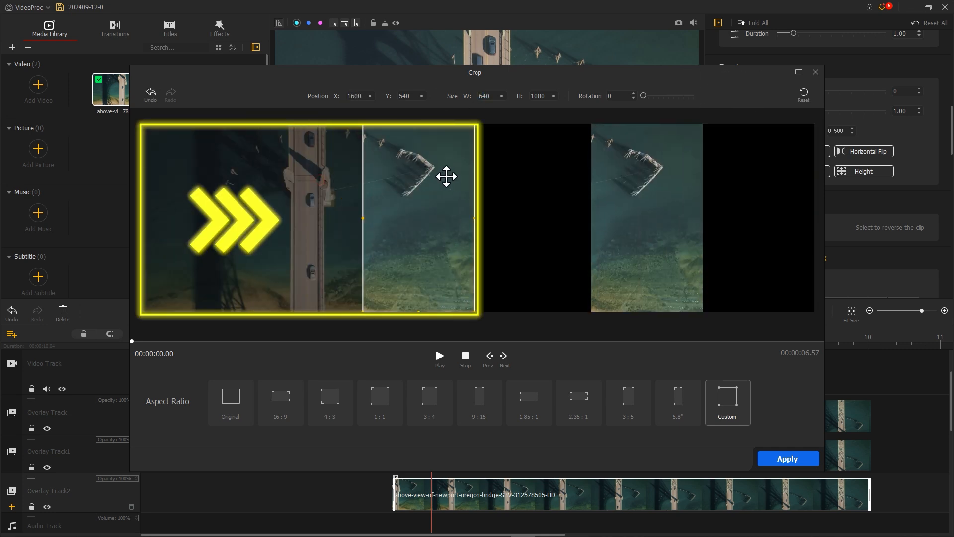
pyautogui.click(797, 458)
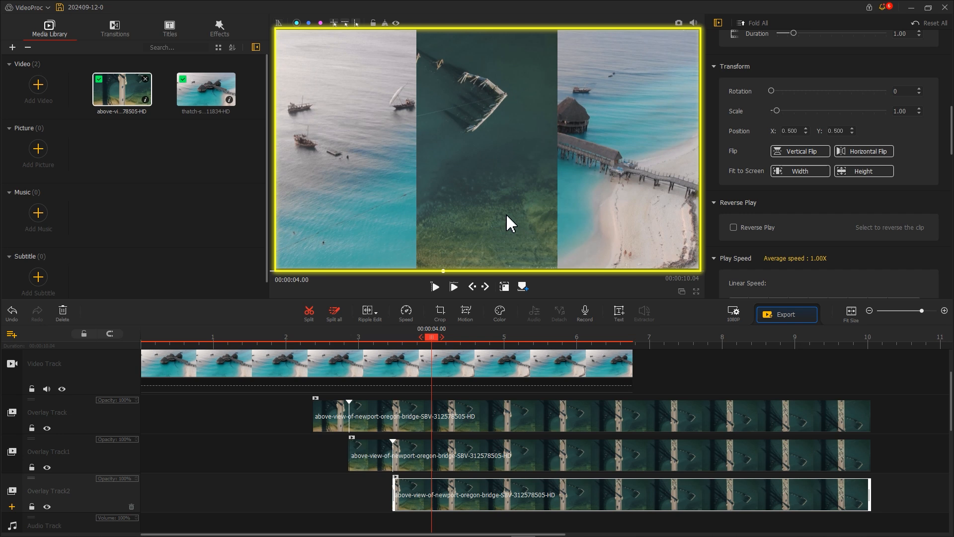
# Step: Move the right-third clip to X 0.833 and the left-third clip to X 0.167, locking Overlay Track1 only during the second move
pyautogui.moveTo(506, 213); pyautogui.dragTo(641, 224)
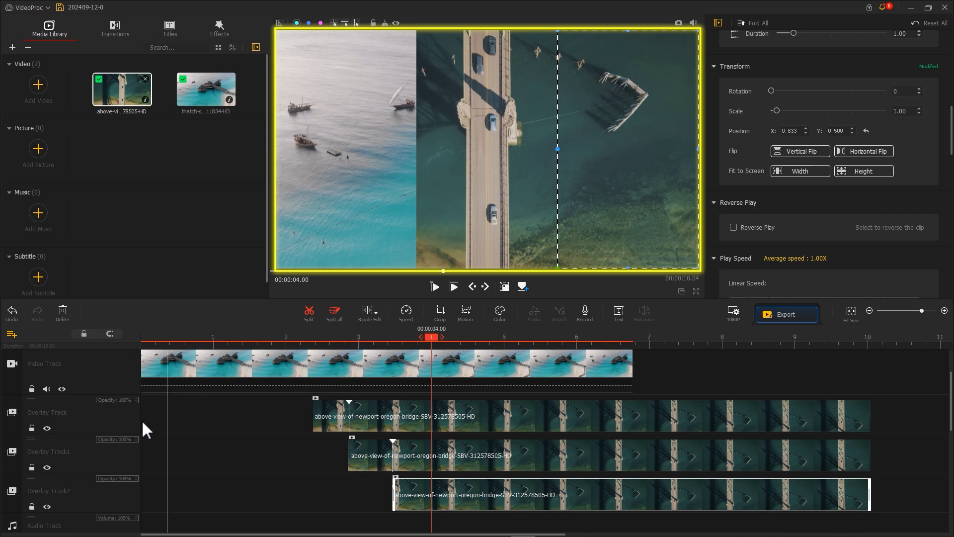
pyautogui.click(32, 467)
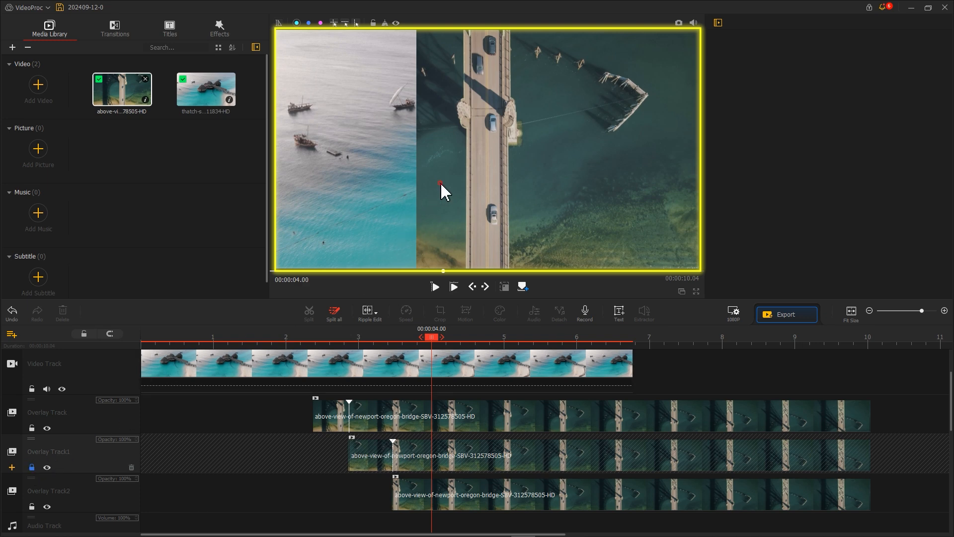
pyautogui.click(459, 185)
pyautogui.moveTo(467, 187); pyautogui.dragTo(332, 184)
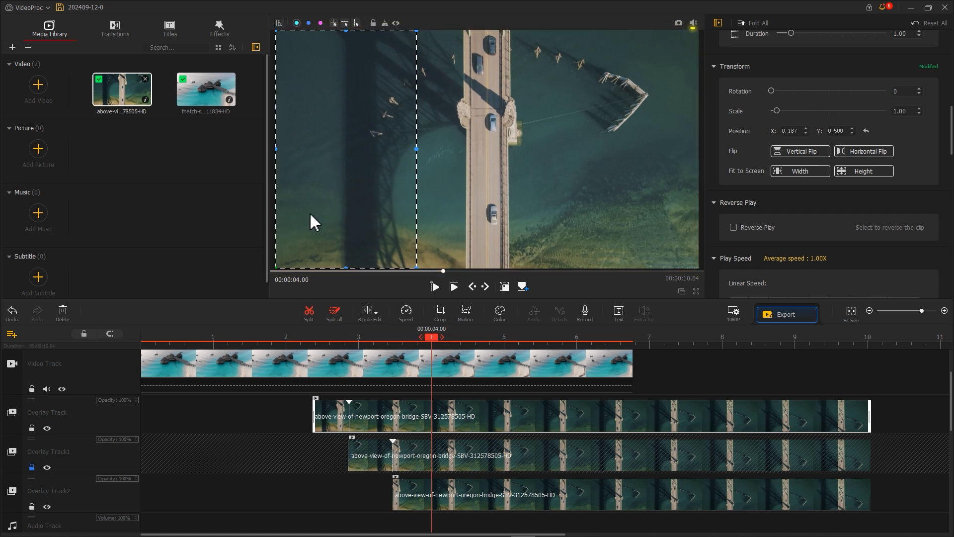
pyautogui.click(36, 472)
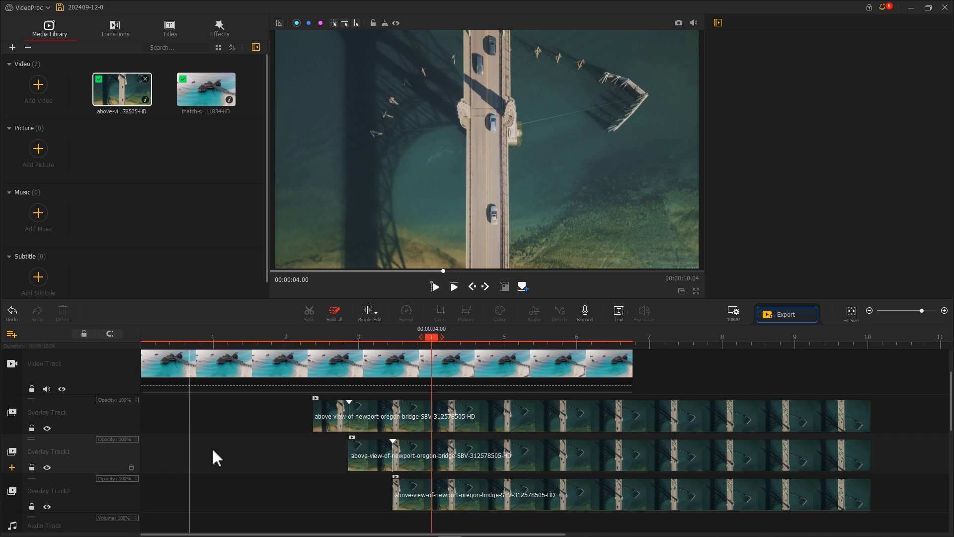
# Step: Add a motion keyframe at 0 s to the left-third clip with a 640x1080 frame positioned at (320,-540)
pyautogui.click(430, 421)
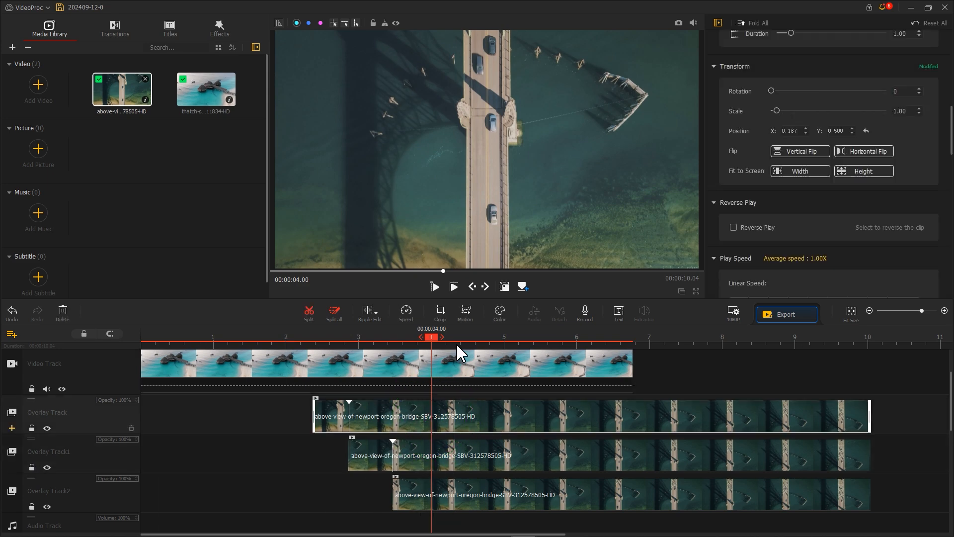
pyautogui.click(465, 316)
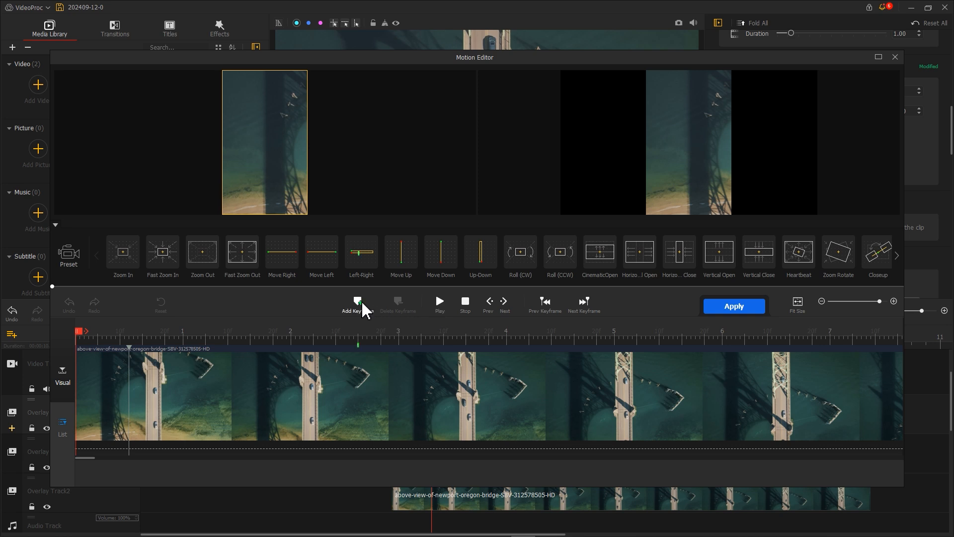
pyautogui.click(358, 303)
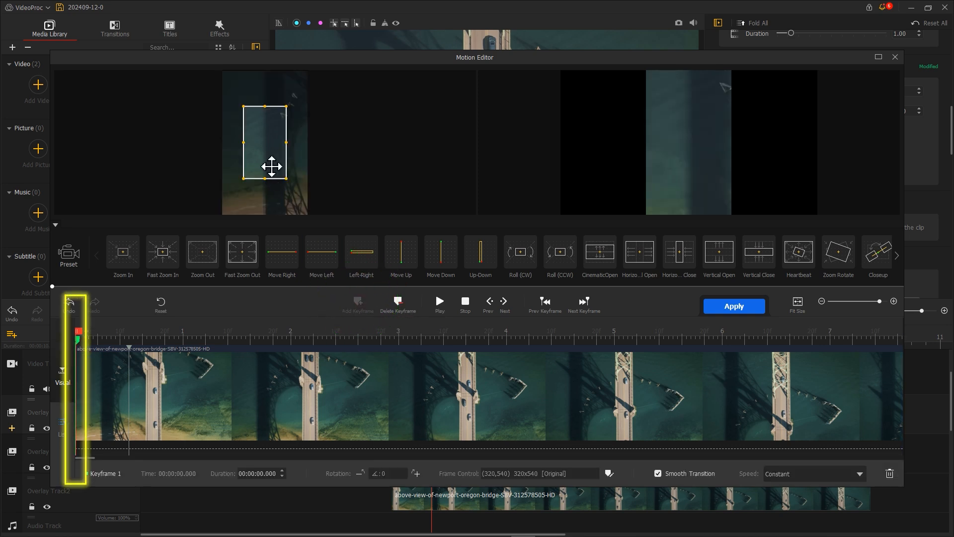
pyautogui.moveTo(266, 159); pyautogui.dragTo(243, 189)
pyautogui.moveTo(265, 142); pyautogui.dragTo(298, 233)
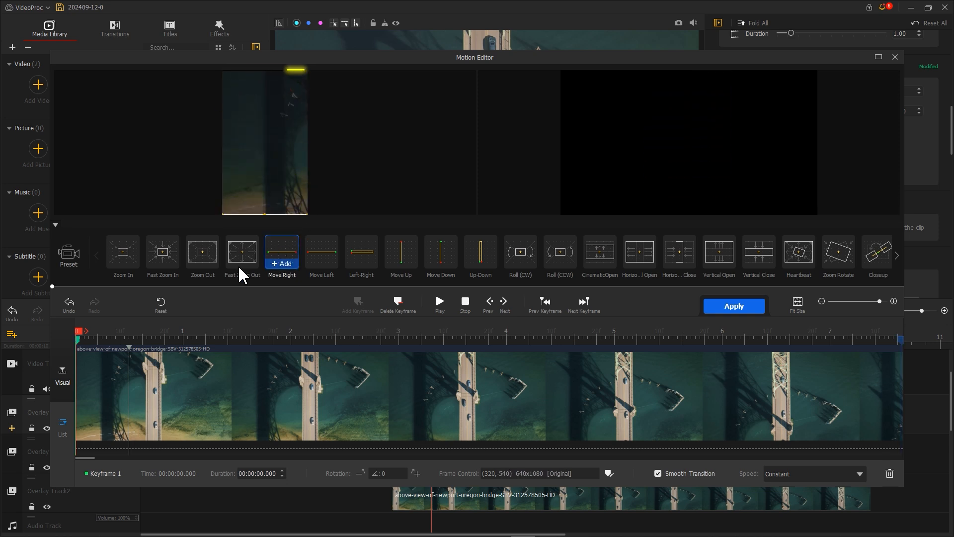
# Step: Add a second motion keyframe at 0.50 s and move its frame back over the clip at (320,540)
pyautogui.click(97, 334)
pyautogui.click(129, 334)
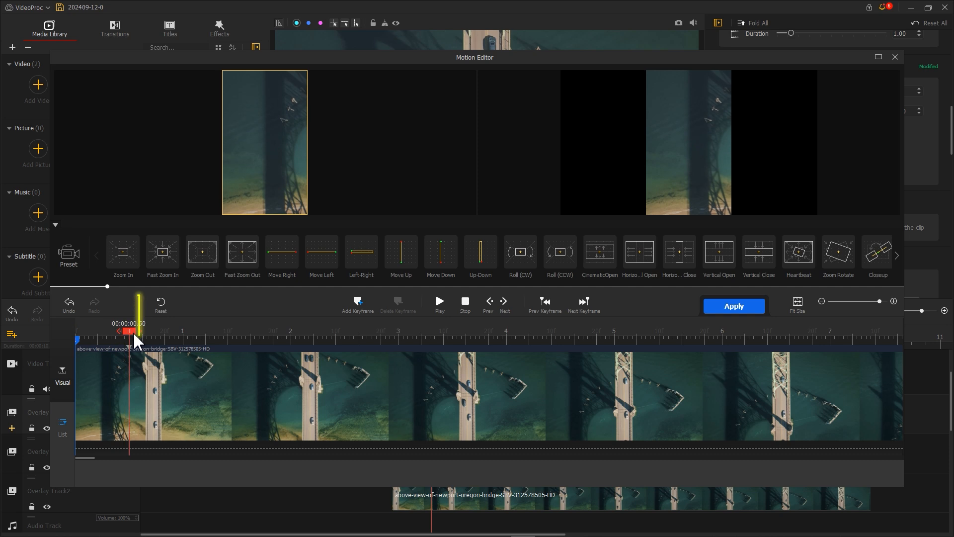
pyautogui.click(354, 301)
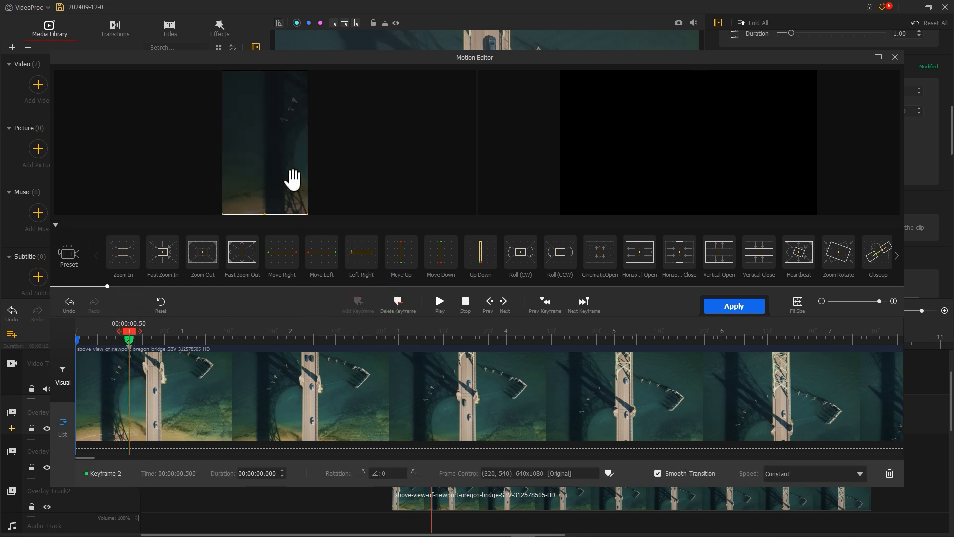
pyautogui.moveTo(293, 179)
pyautogui.mouseDown()
pyautogui.moveTo(283, 209)
pyautogui.moveTo(277, 170)
pyautogui.mouseUp()
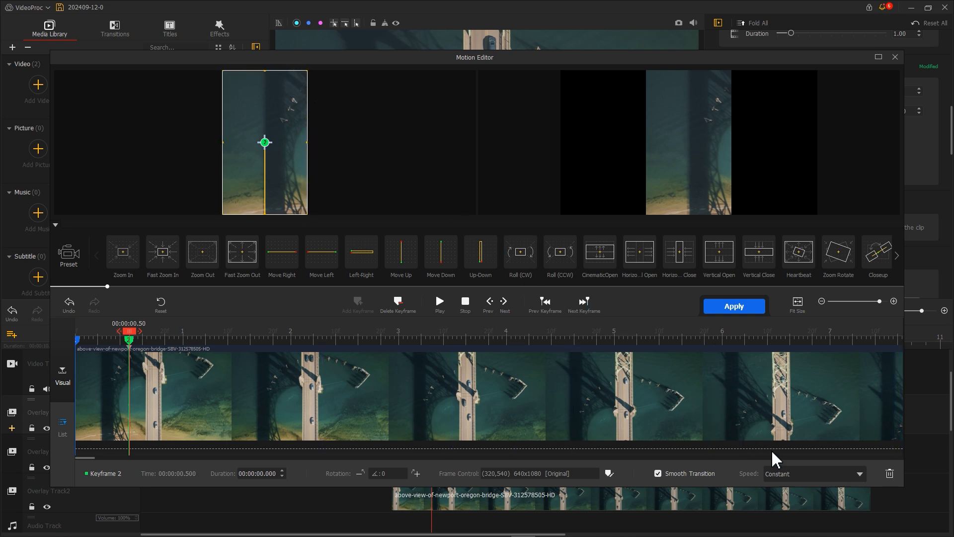
# Step: Set the left-third clip's second motion keyframe to the Smooth Speed Down 1 curve and apply the motion
pyautogui.click(805, 473)
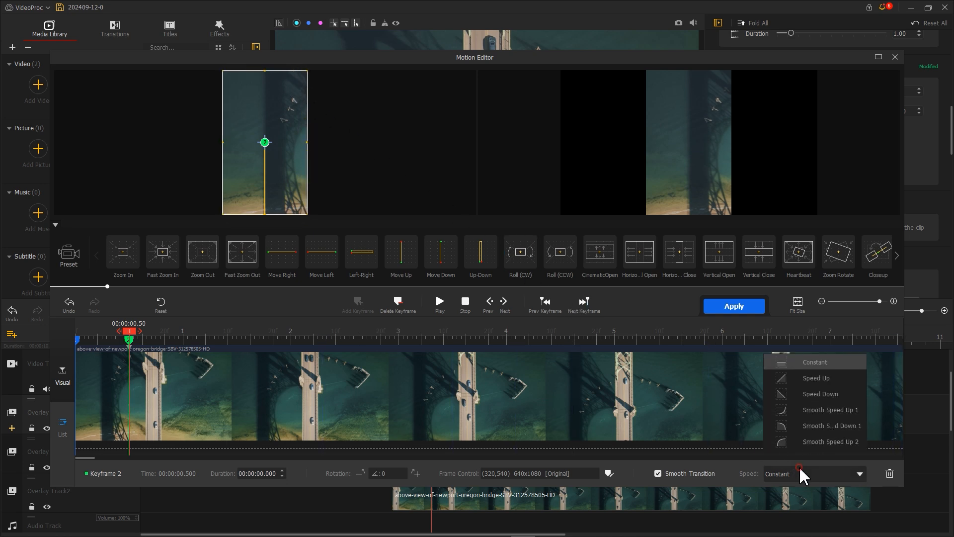
pyautogui.click(802, 427)
pyautogui.click(734, 308)
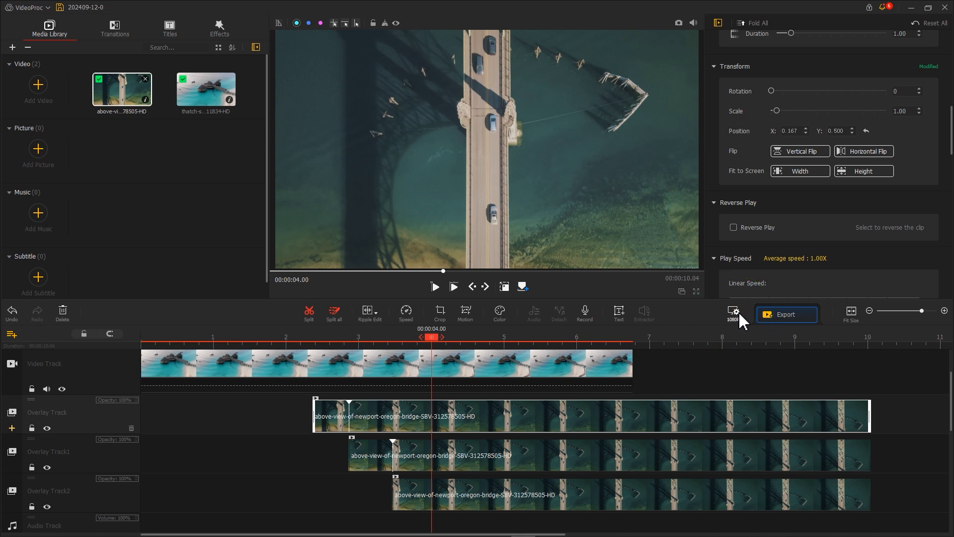
# Step: Animate the Overlay Track1 middle-third clip with motion keyframes at 0 s and 0.58 s, choosing a speed curve and applying the motion
pyautogui.click(436, 465)
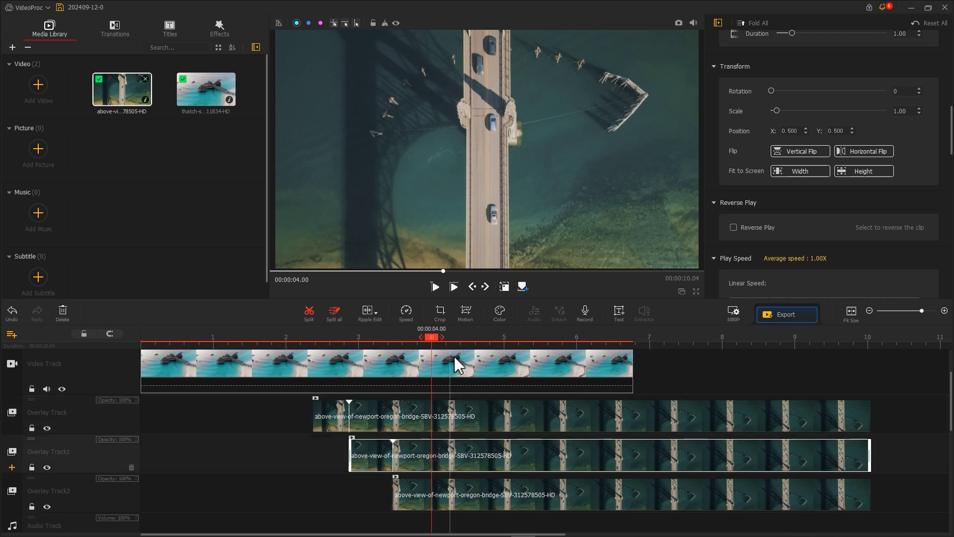
pyautogui.click(464, 318)
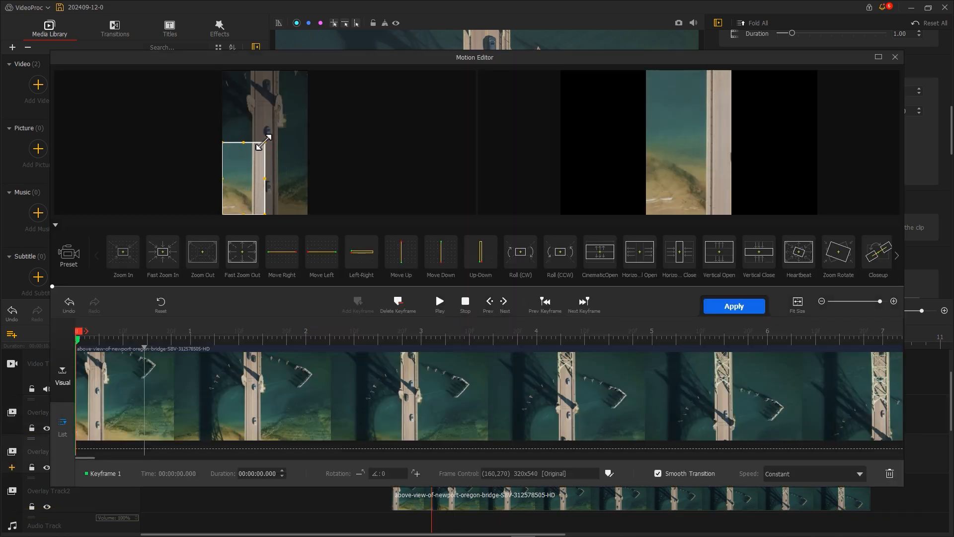
pyautogui.click(144, 337)
pyautogui.click(358, 301)
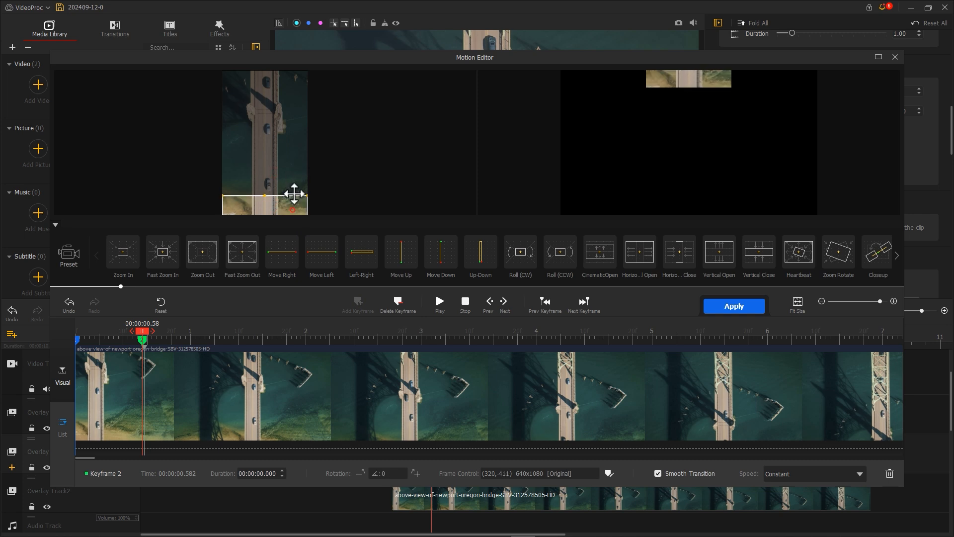
pyautogui.click(815, 474)
pyautogui.click(734, 306)
# Step: Animate the Overlay Track2 clip from (320,-540) at 0 s to (320,540) at about 0.60 s, with a smooth speed curve, and apply it
pyautogui.click(437, 494)
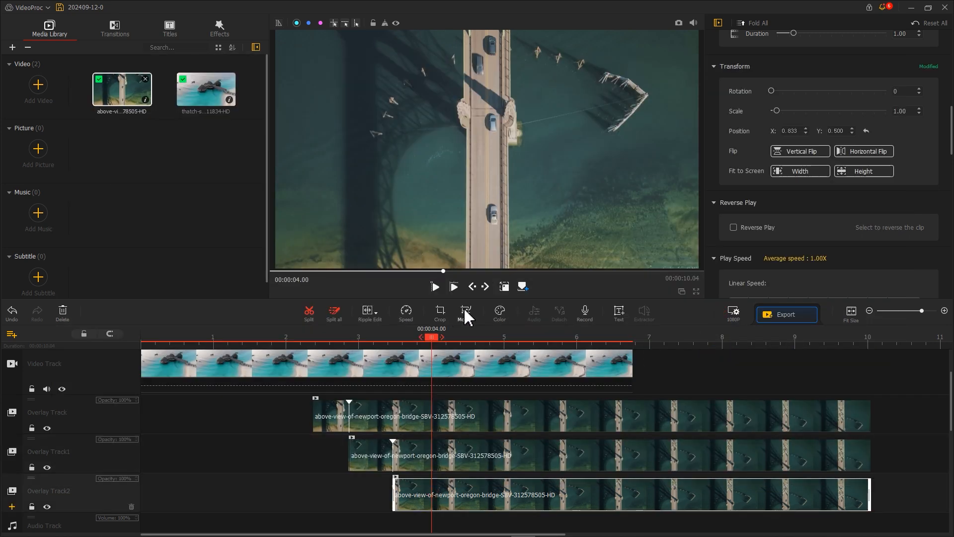
pyautogui.click(465, 316)
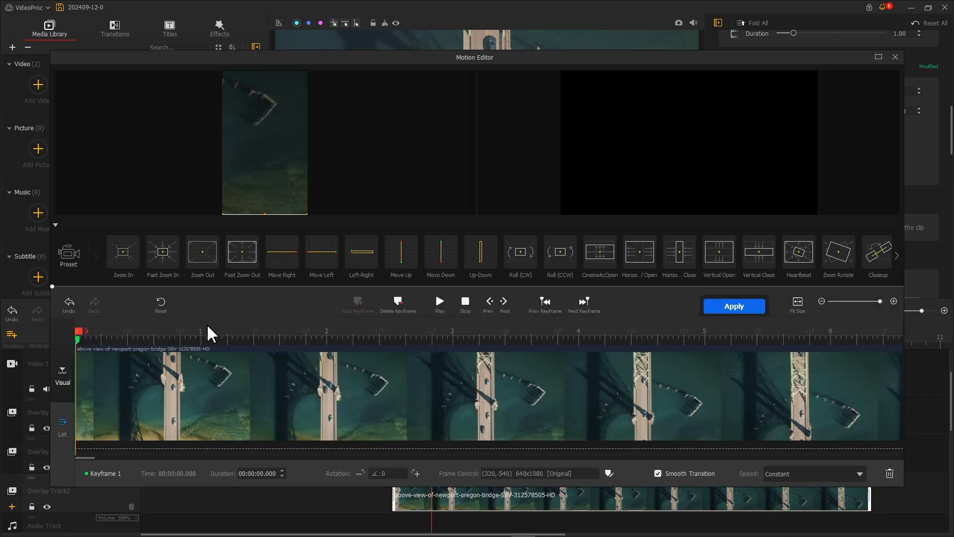
pyautogui.click(154, 333)
pyautogui.moveTo(294, 214); pyautogui.dragTo(292, 74)
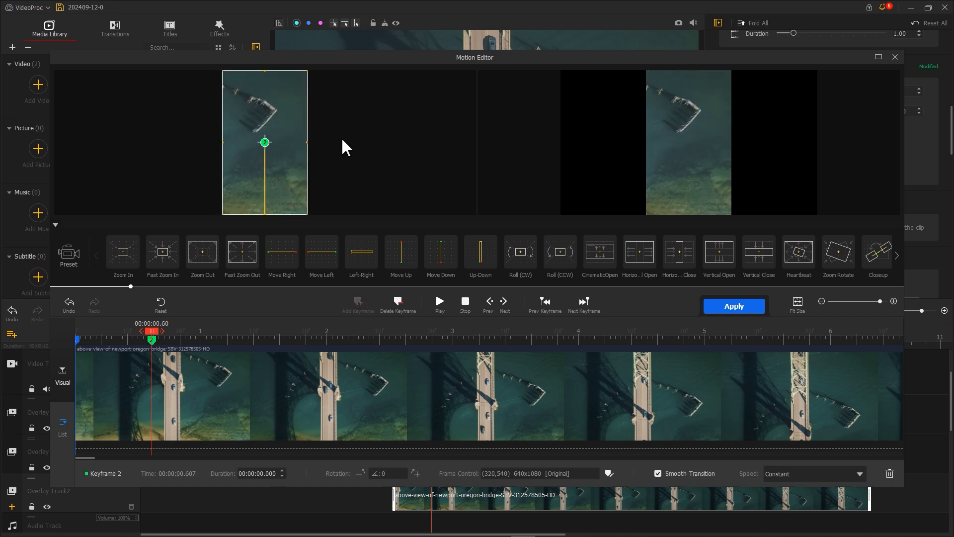
pyautogui.click(805, 473)
pyautogui.click(809, 439)
pyautogui.click(747, 306)
# Step: Enable a short progressive Fade In on all three overlay clips, with a 0.35 s duration on the Overlay Track clip
pyautogui.scroll(5, 712, 208)
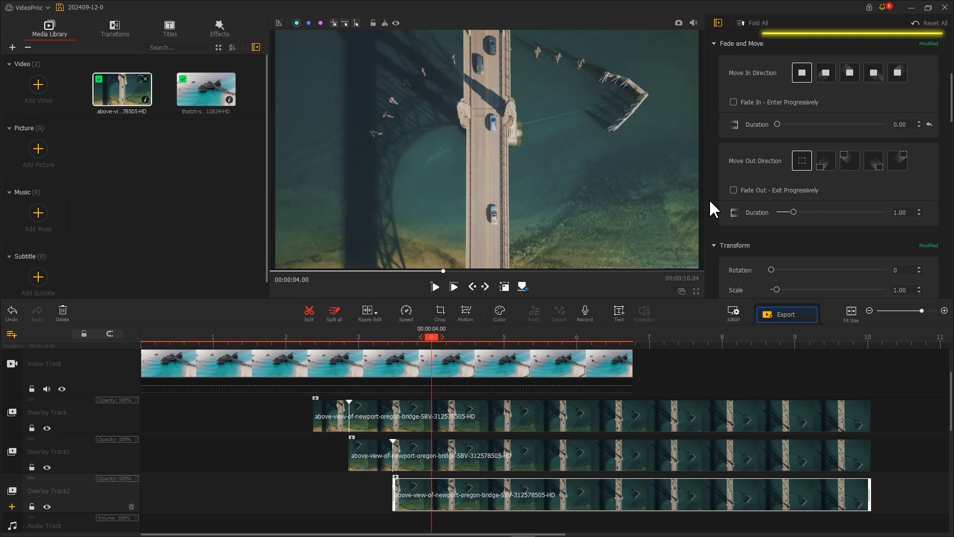
pyautogui.click(733, 104)
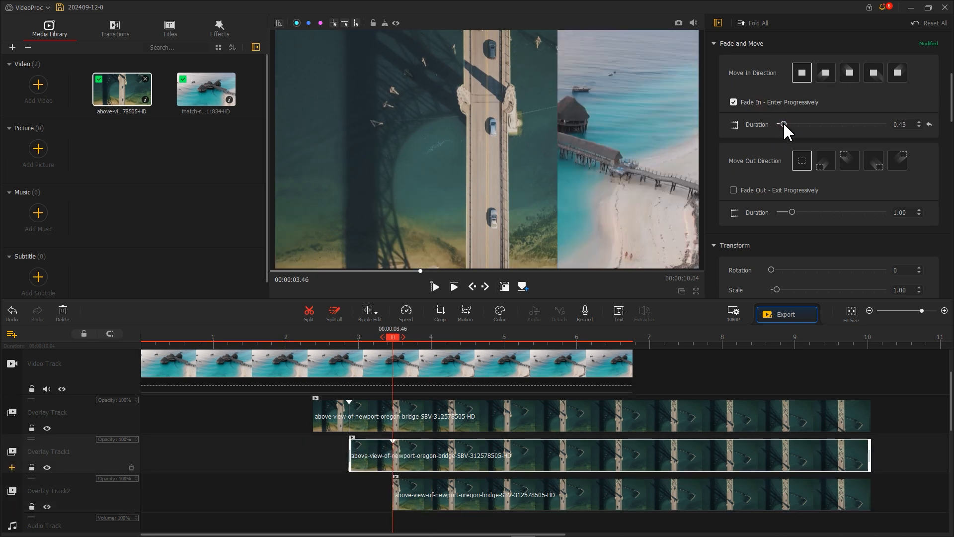
pyautogui.click(392, 413)
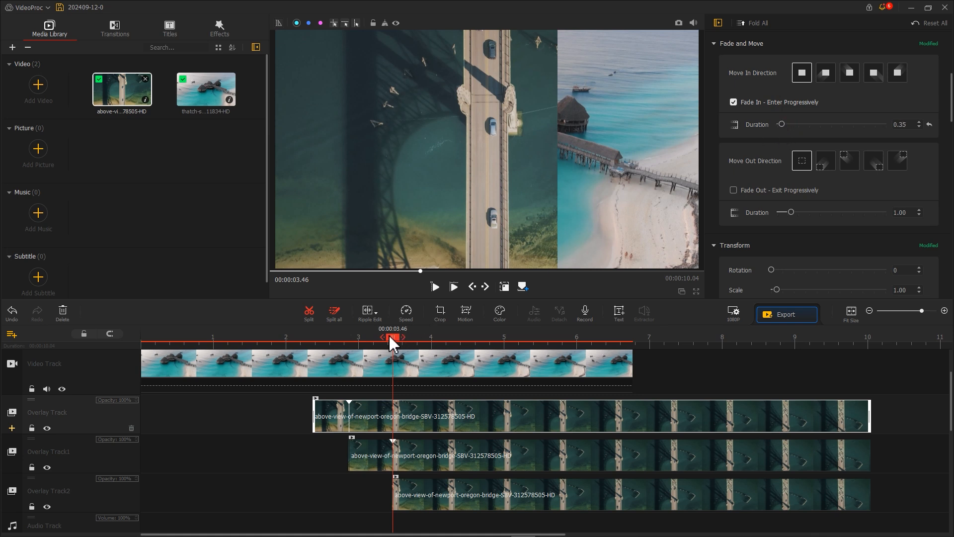
# Step: Split all clips at 4.40 s and delete the trailing bridge segments from Overlay Track2 and Overlay Track1
pyautogui.moveTo(395, 343); pyautogui.dragTo(459, 342)
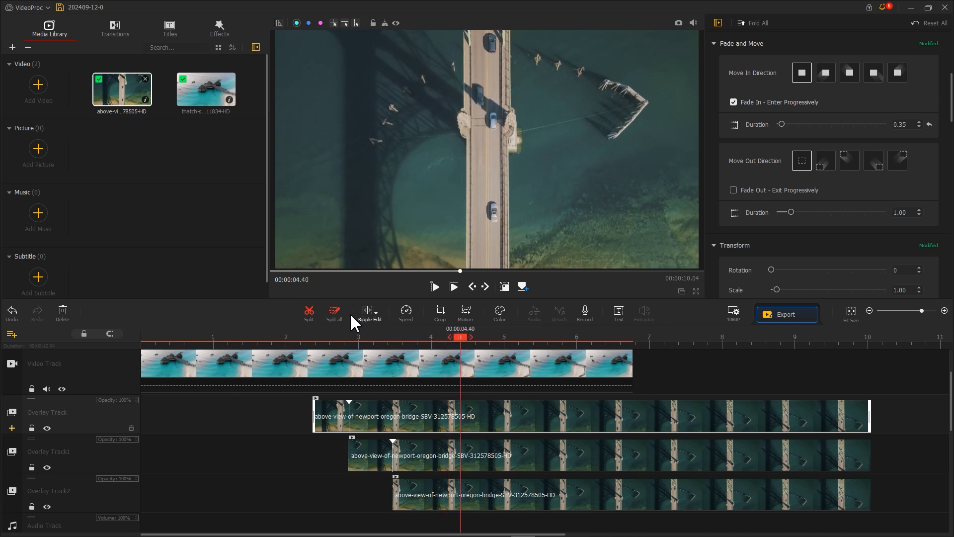
pyautogui.click(335, 314)
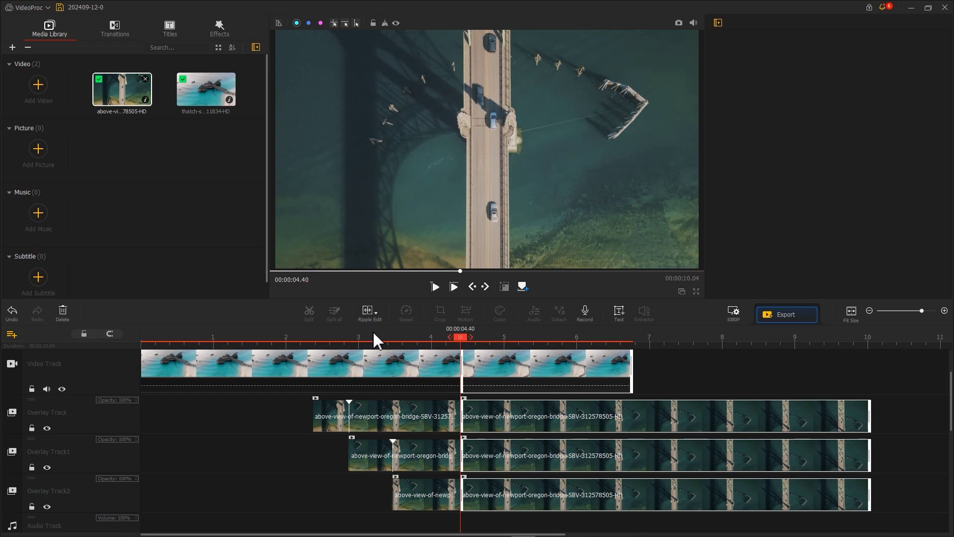
pyautogui.click(472, 494)
pyautogui.rightClick(478, 505)
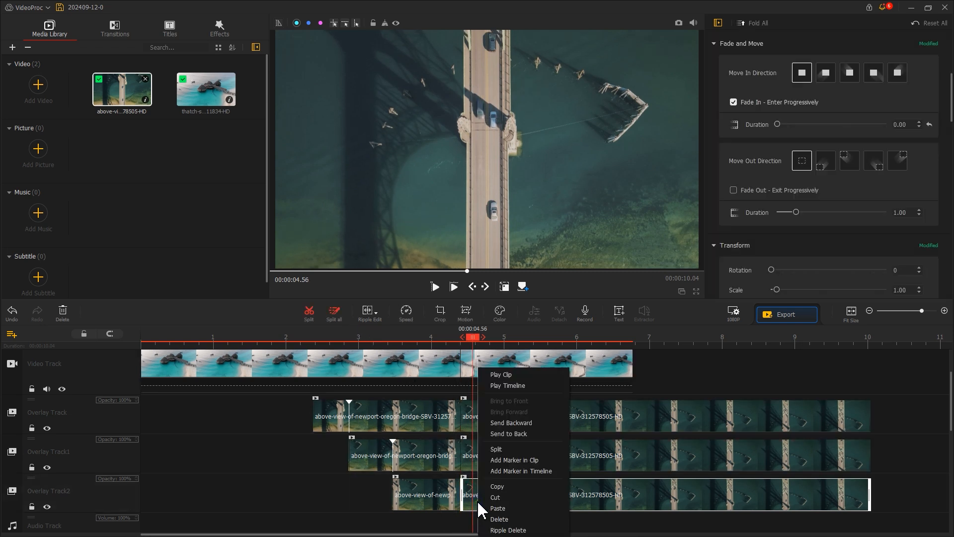
pyautogui.click(498, 519)
pyautogui.rightClick(486, 462)
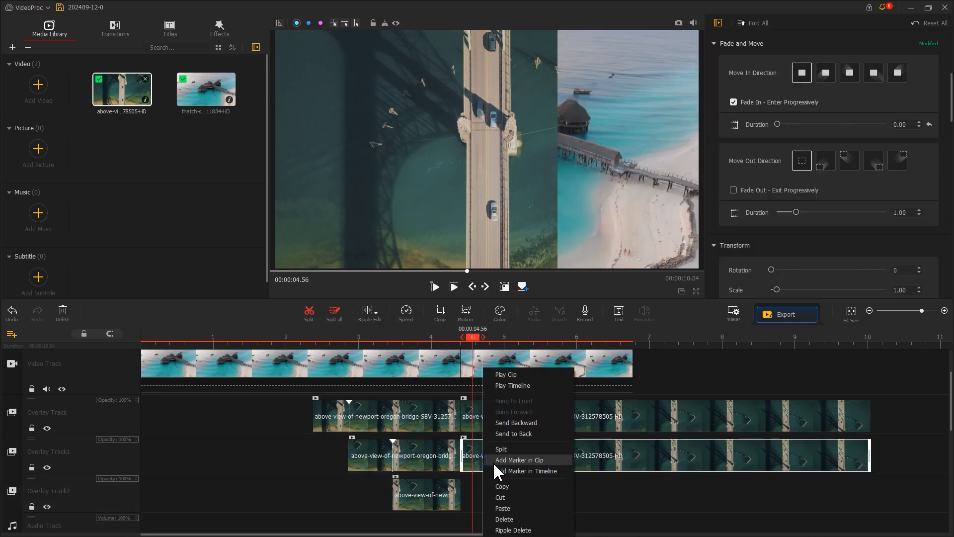
pyautogui.click(517, 520)
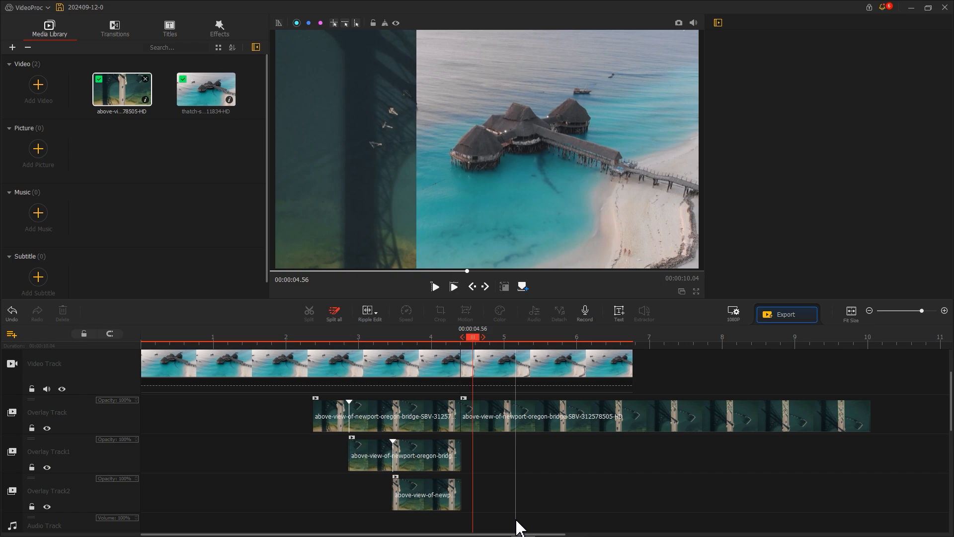
pyautogui.moveTo(473, 337); pyautogui.dragTo(331, 338)
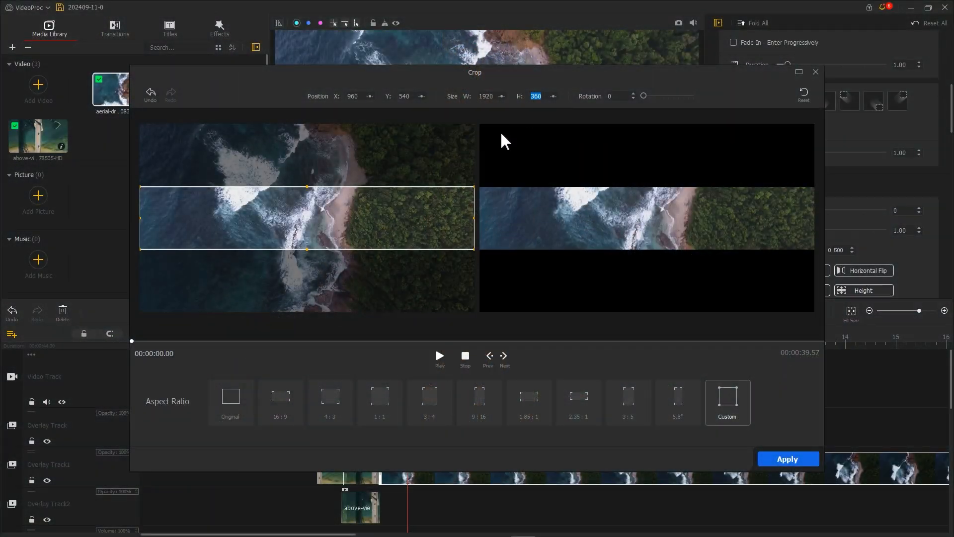
# Step: In project 202409-11-0, crop the coast-waves clip to its 1920x360 upper third and resize its first motion keyframe's frame
pyautogui.moveTo(404, 202); pyautogui.dragTo(404, 141)
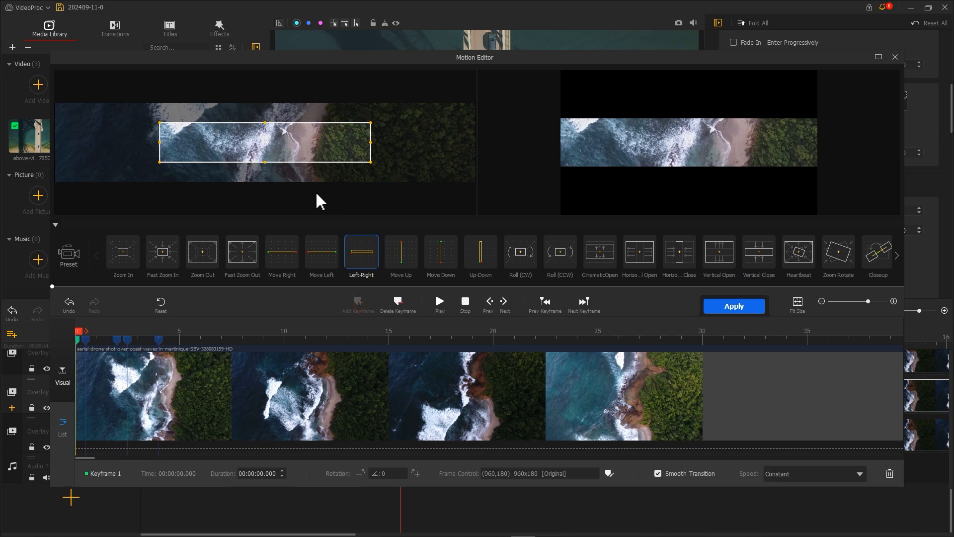
pyautogui.moveTo(283, 145); pyautogui.dragTo(254, 151)
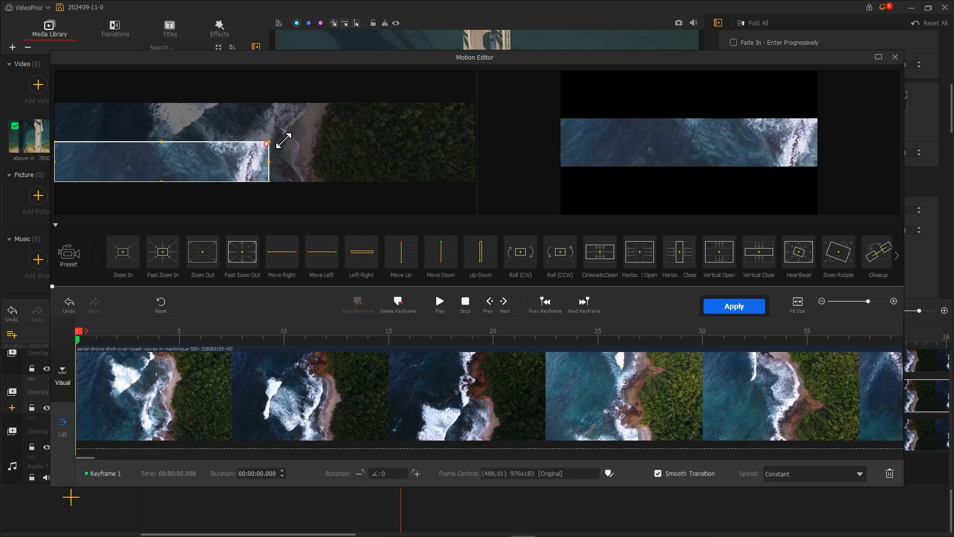